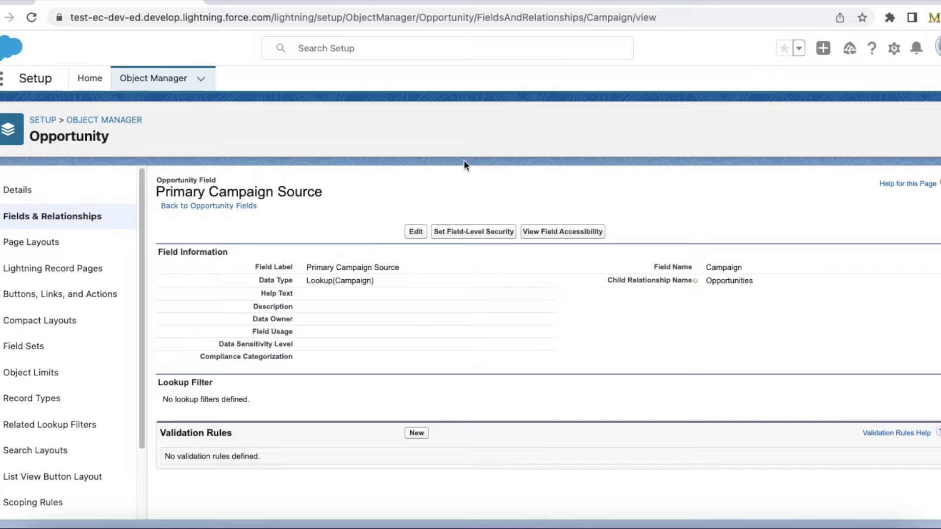
- Highlight the Primary Campaign Source field name, then start a new lead from the open leads list
left_click_drag(156, 191, 318, 196)
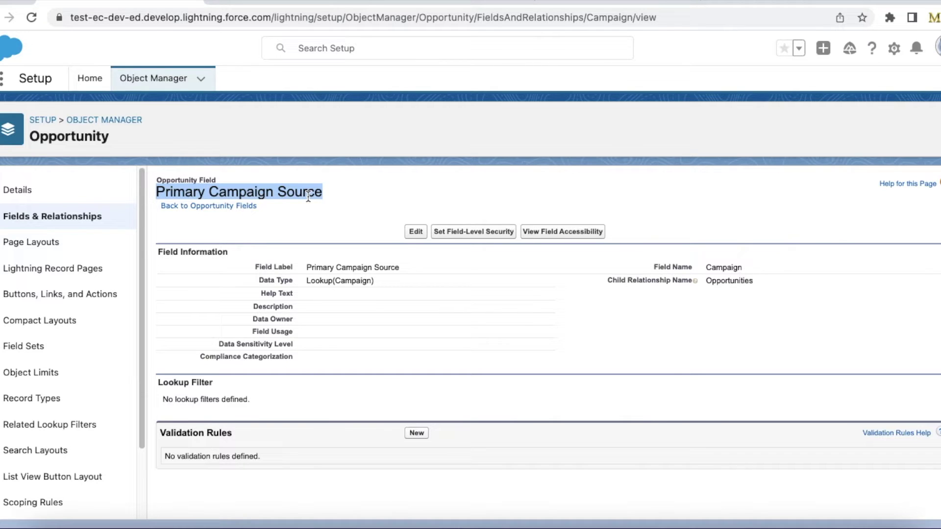
left_click(458, 4)
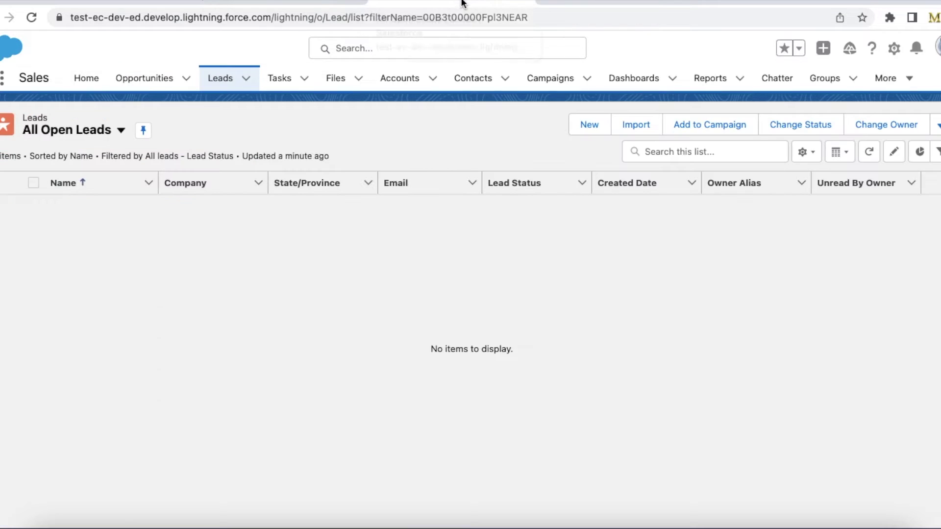
left_click(590, 131)
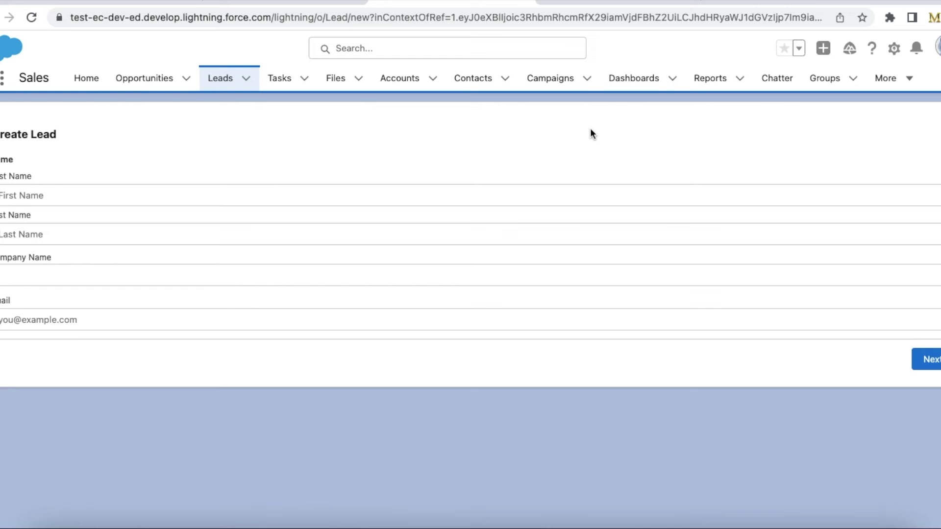
- Create lead Test Test at company Test with a test e-mail address, then return to Leads
left_click(296, 191)
type("Test")
key("Tab")
type("Test")
key("Tab")
type("Test")
key("Tab")
type("test@test.")
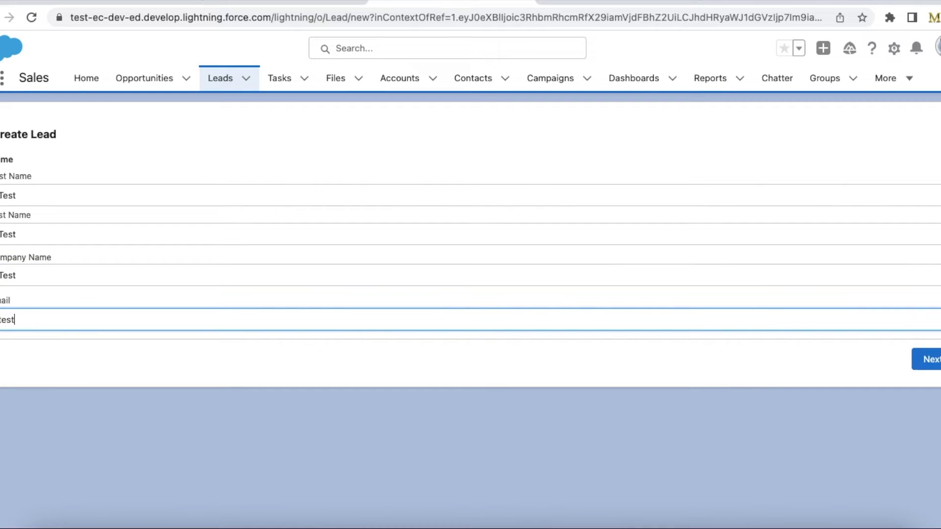
type("com")
left_click(925, 359)
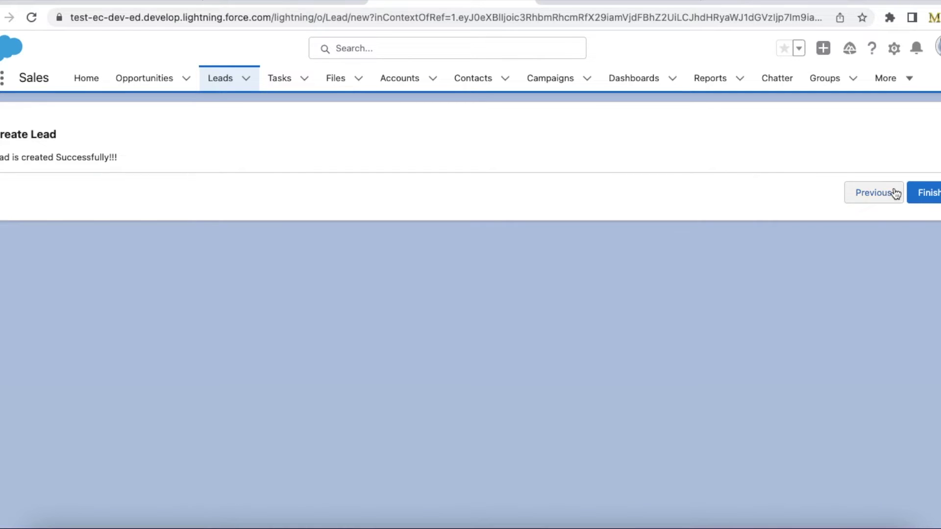
left_click(219, 78)
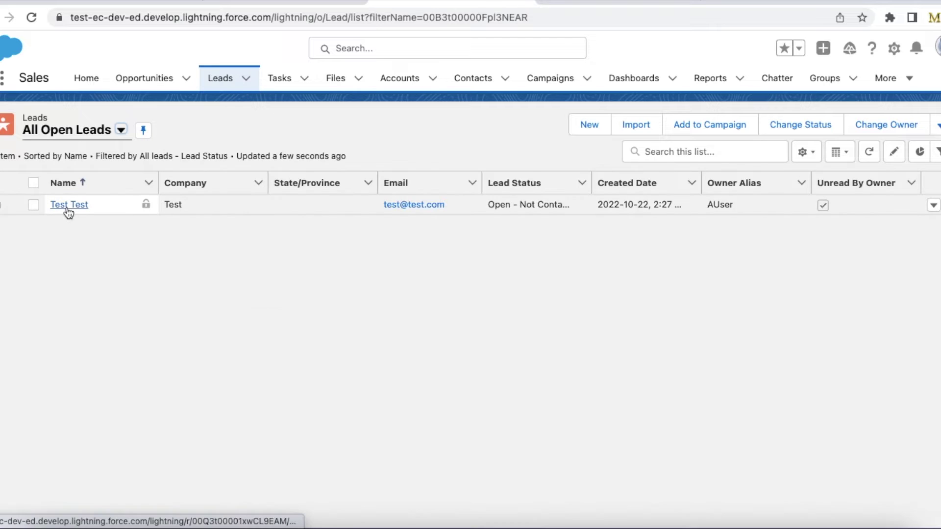
- Add lead Test Test to campaign Test with status Sent, then choose to convert it
left_click(69, 211)
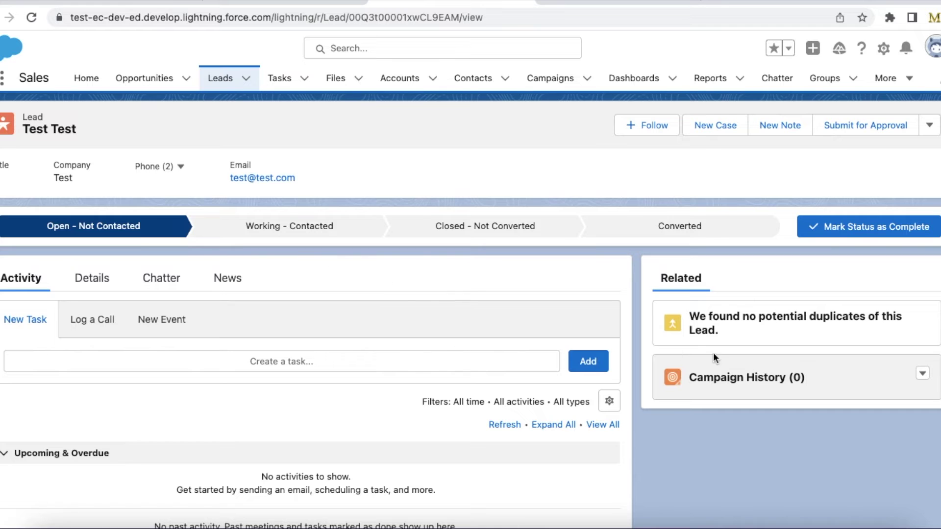
left_click(923, 373)
left_click(873, 399)
left_click(477, 277)
left_click(342, 300)
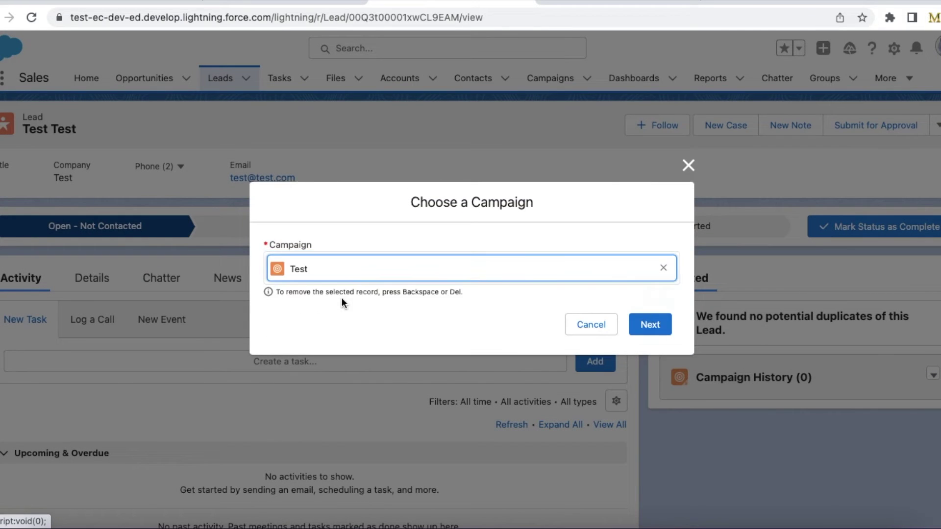
left_click(655, 327)
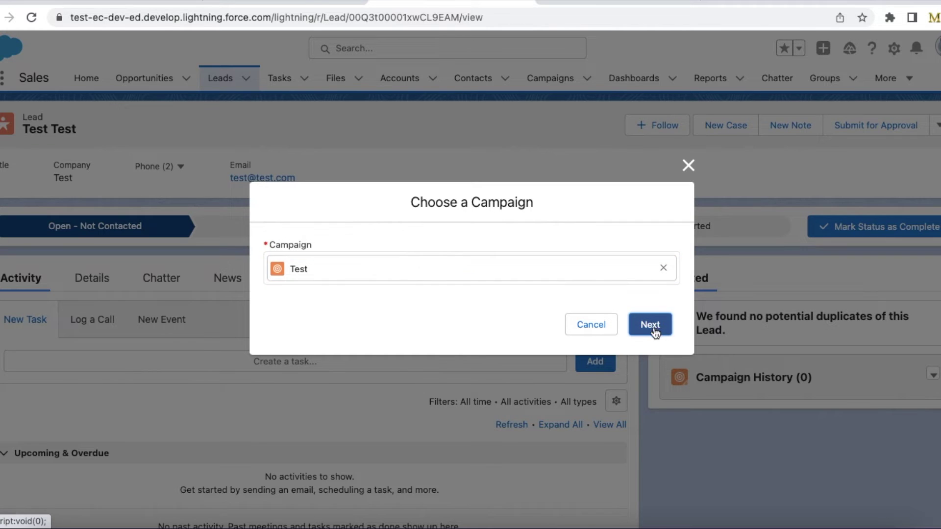
left_click(728, 450)
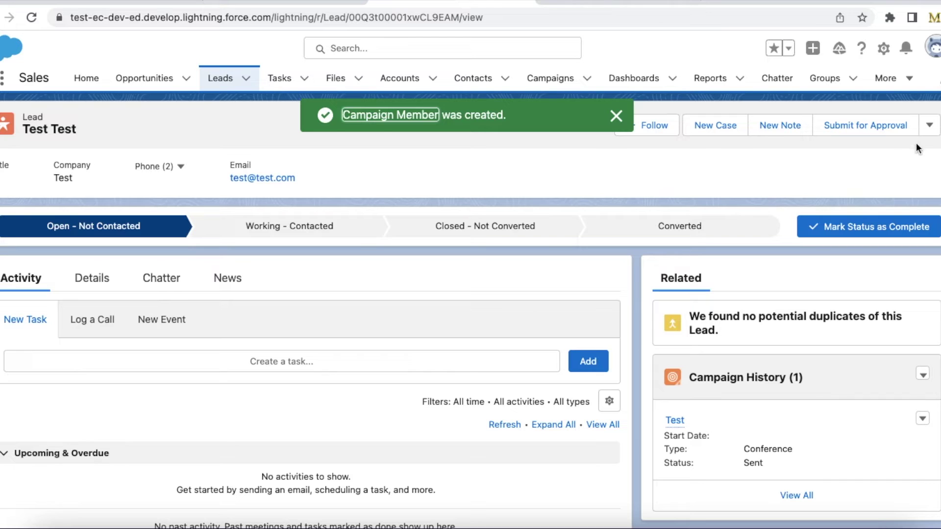
left_click(929, 125)
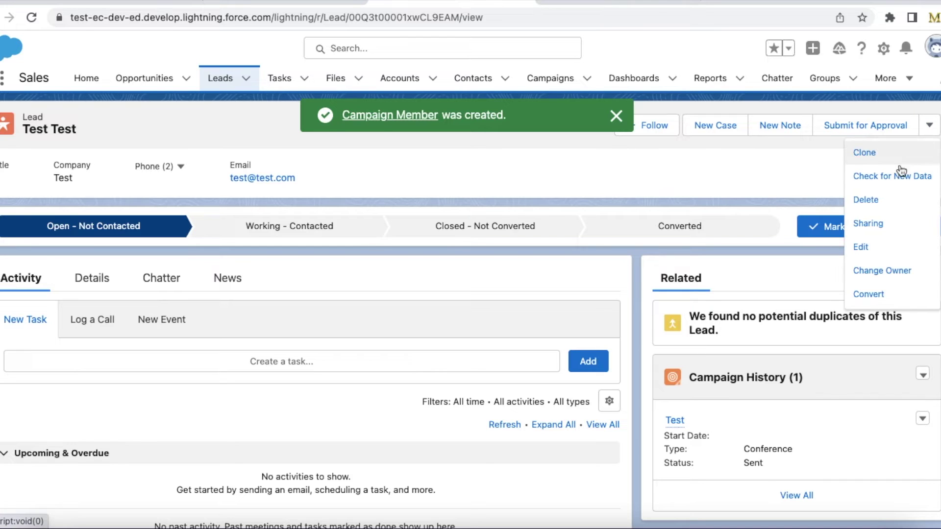
left_click(886, 295)
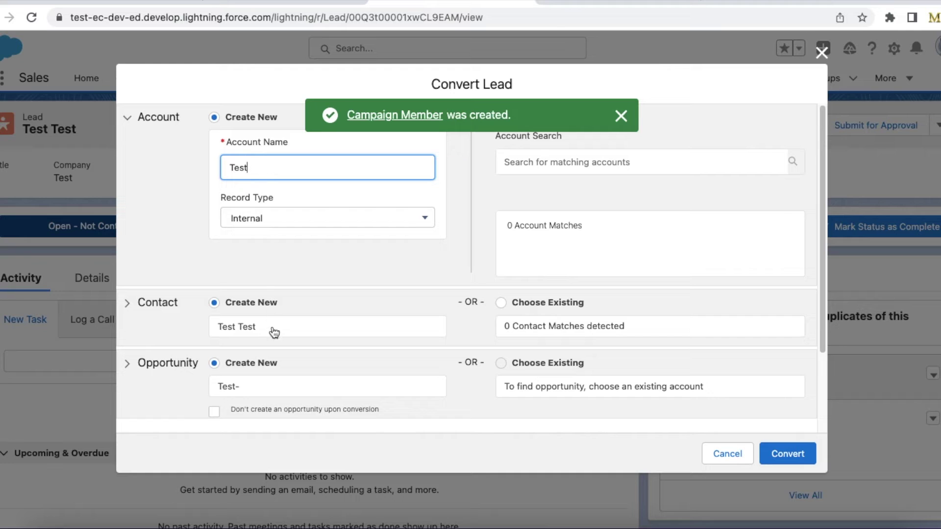
- Convert the lead with the opportunity named 'Test - Oppty', then open that opportunity
left_click(263, 386)
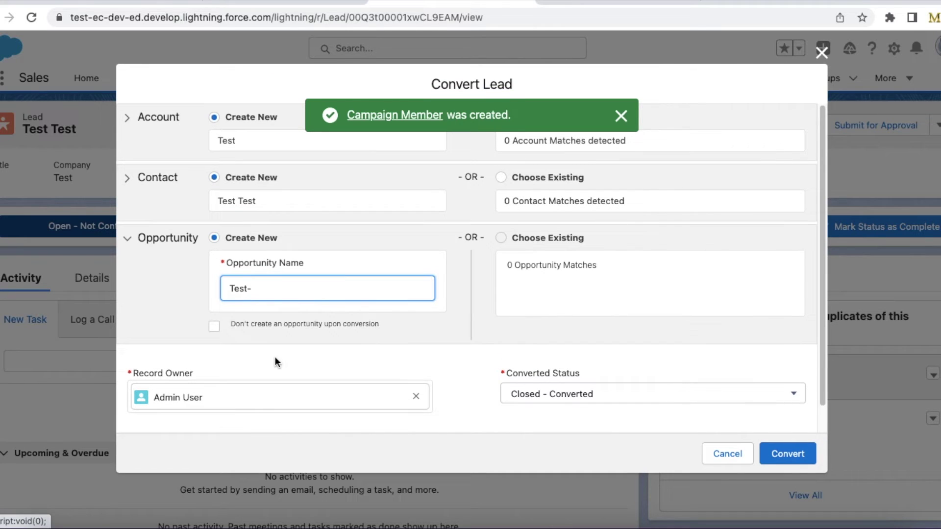
type("Oppty")
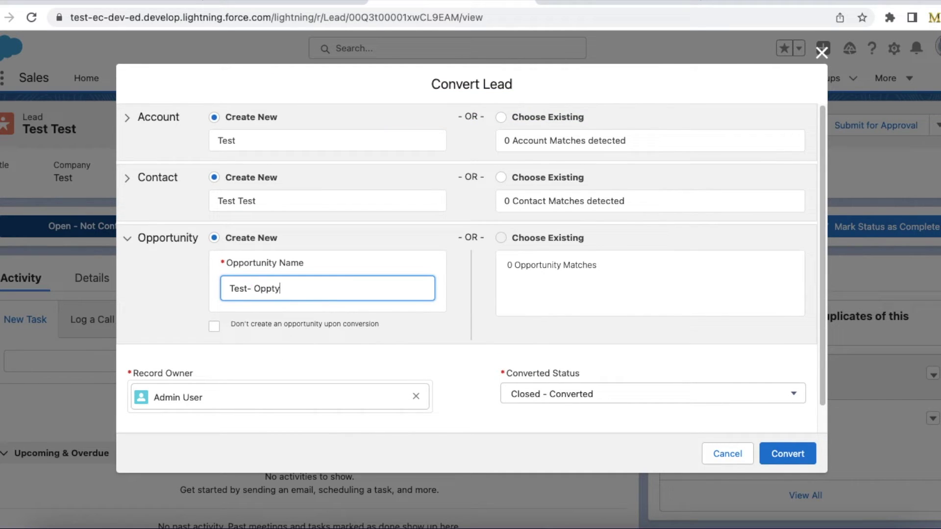
key("Left")
key("Left")
key("Left")
key("Left")
key("Left")
key("Left")
key("Left")
left_click(784, 458)
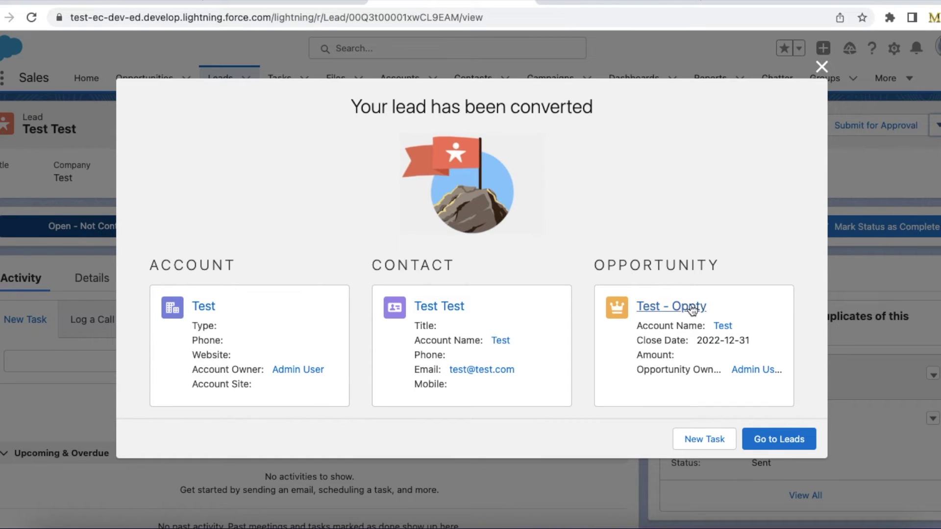
left_click(691, 308)
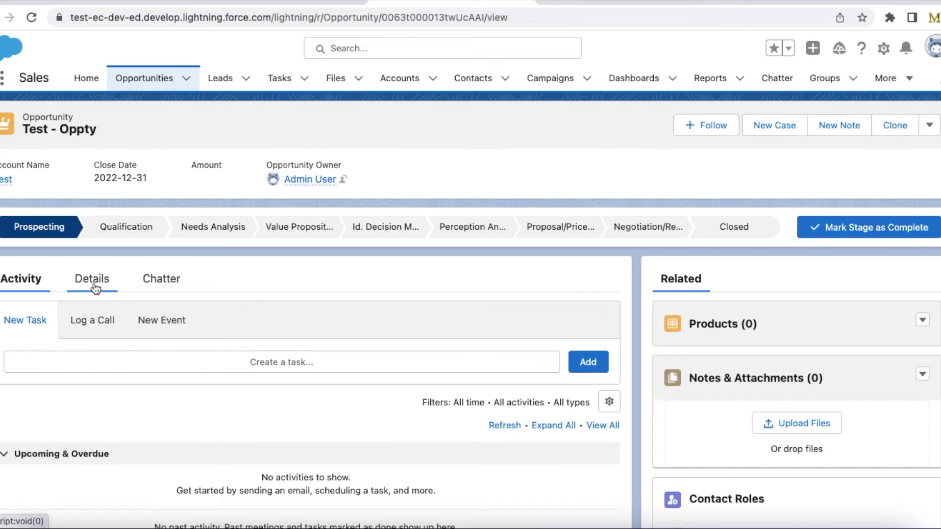
- Check Test - Oppty's Primary Campaign Source, delete the opportunity, and switch to the other contact
left_click(94, 286)
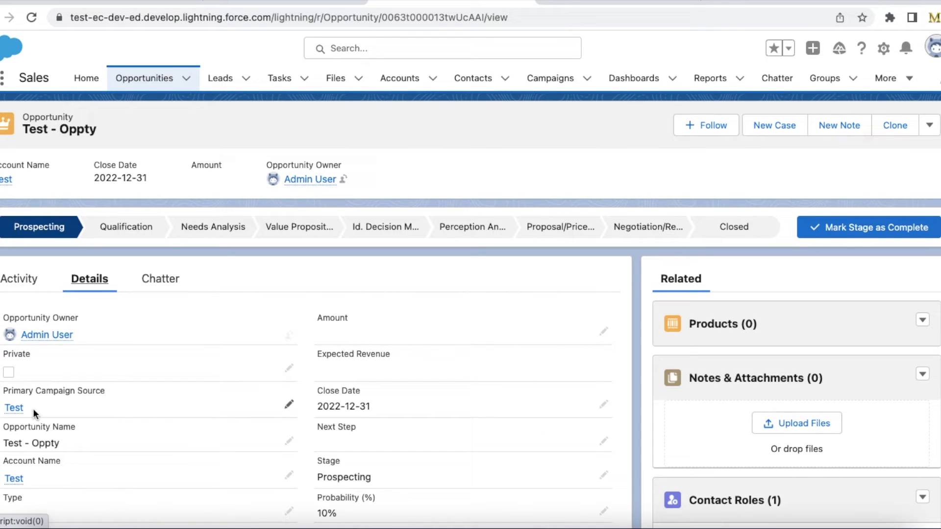
left_click_drag(1, 387, 25, 405)
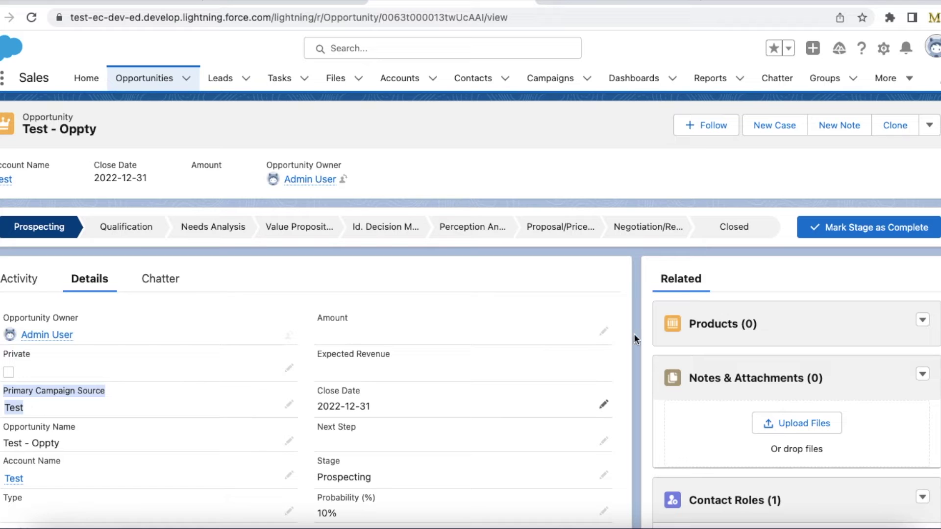
left_click(929, 126)
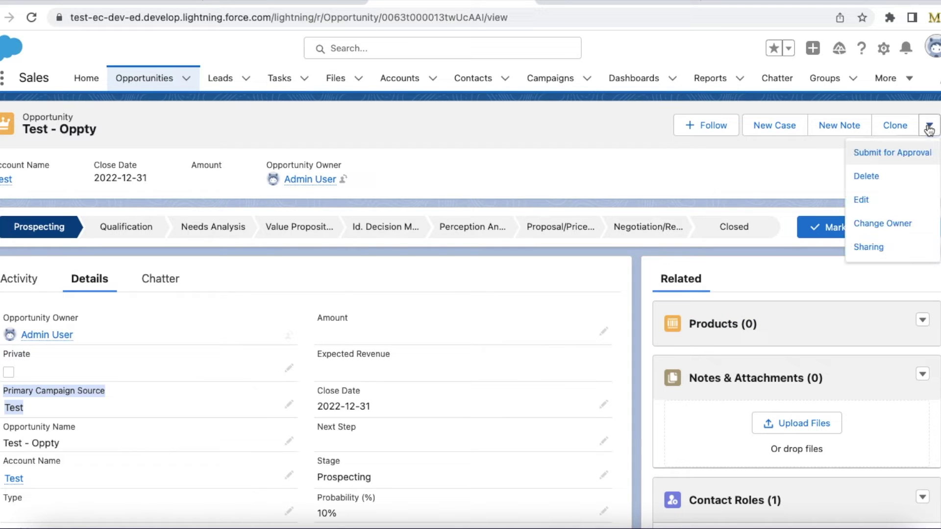
left_click(866, 176)
left_click(675, 307)
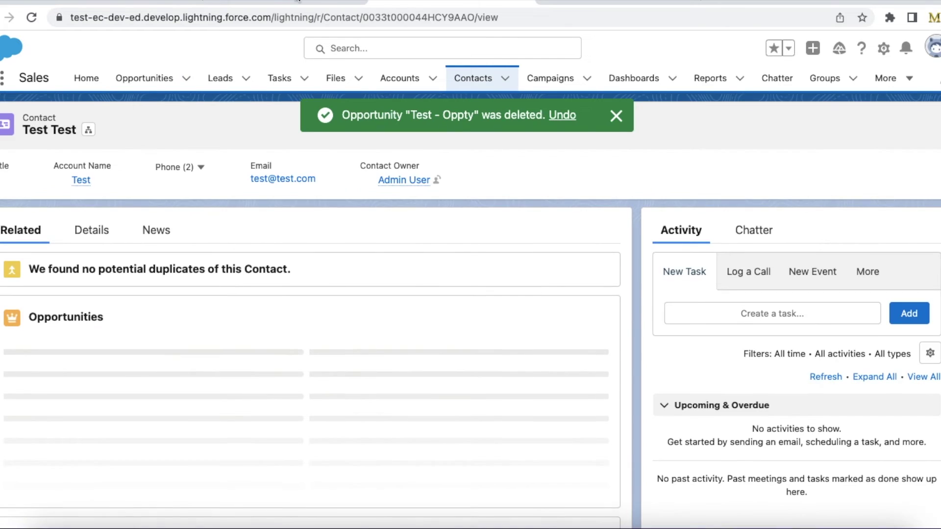
left_click(264, 5)
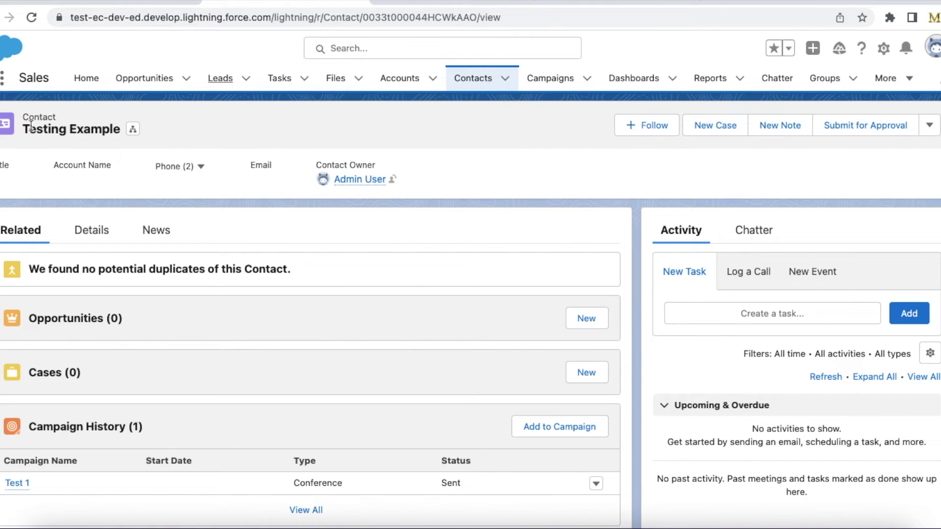
- Review the contact's name and Campaign History showing Test 1, then start a new opportunity
left_click_drag(22, 125, 114, 141)
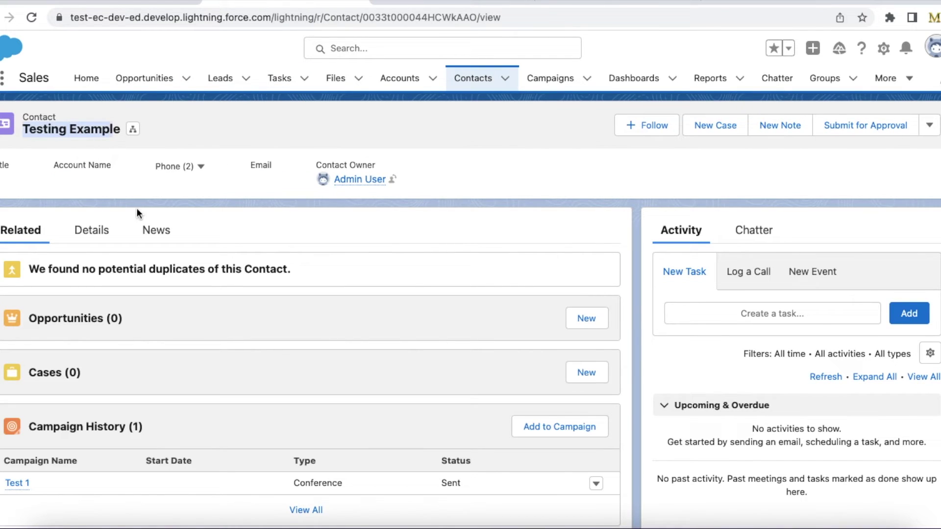
left_click_drag(22, 428, 130, 432)
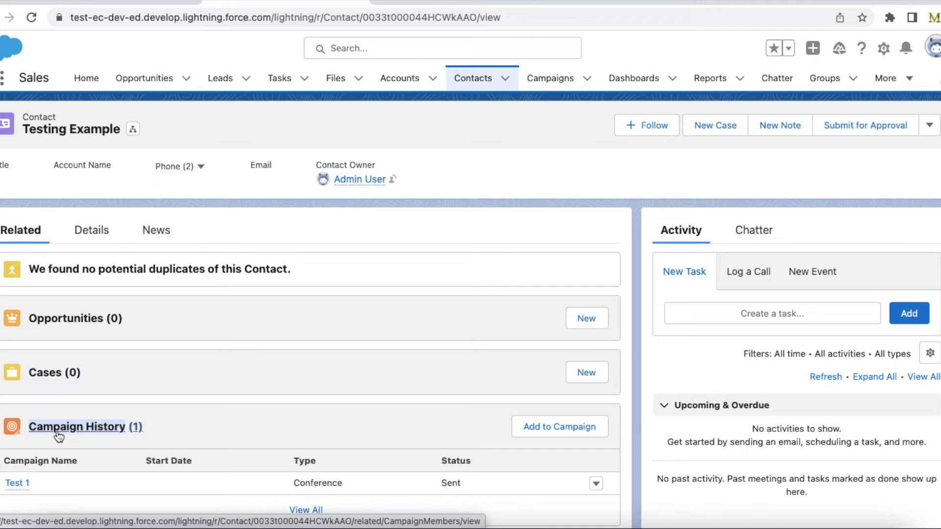
mouse_move(17, 485)
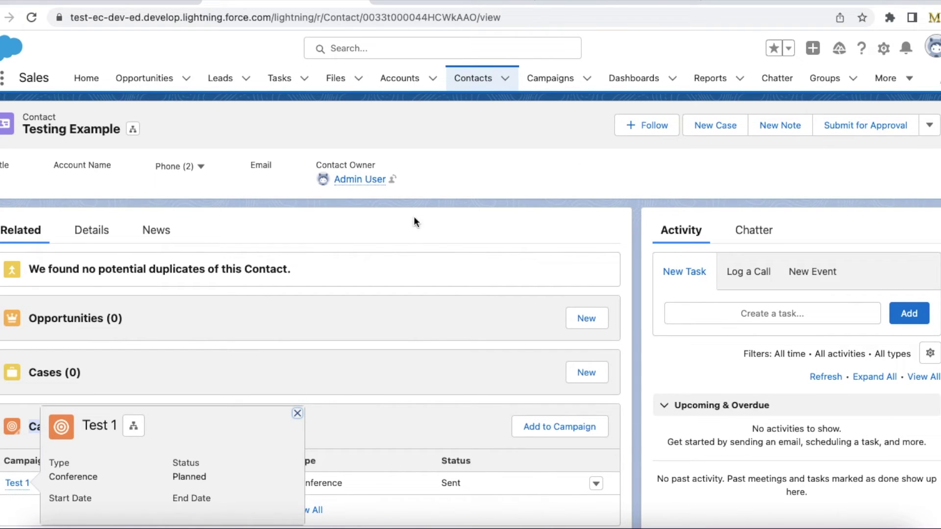
left_click_drag(24, 129, 121, 129)
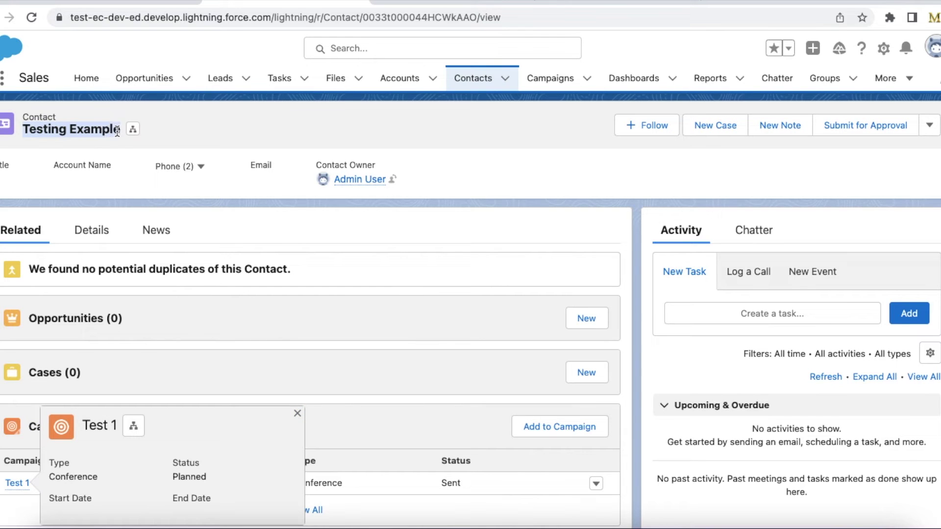
left_click(584, 318)
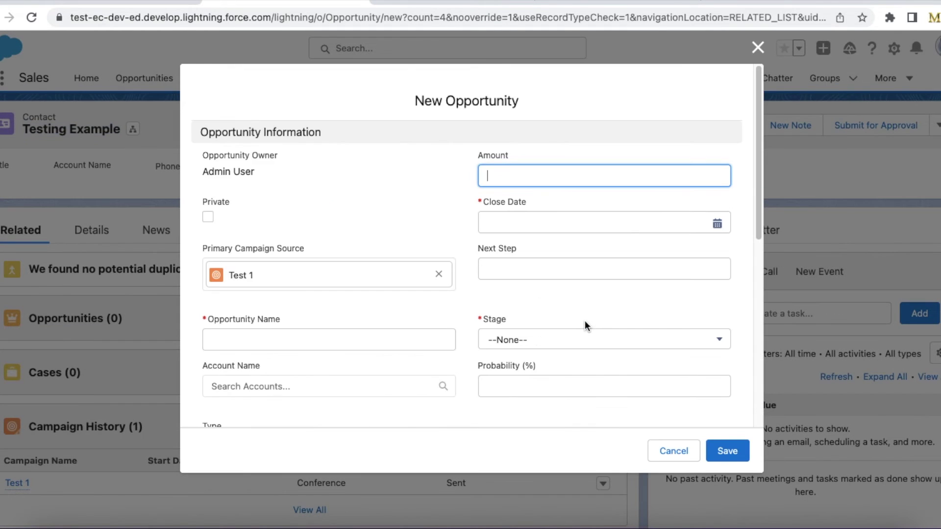
- Save opportunity 'Sample Oppty' at stage Value Proposition with close date 2022-10-29
left_click(323, 339)
type("Sample Oppty")
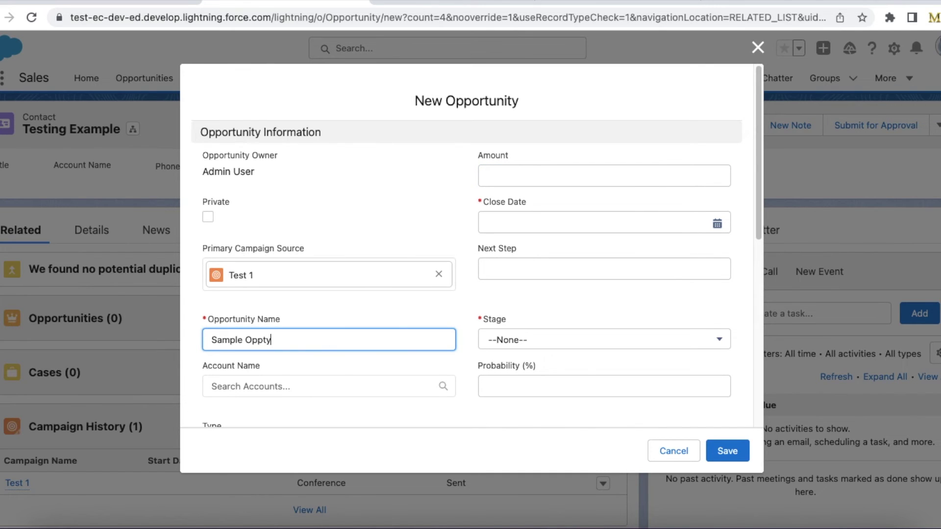
left_click(603, 346)
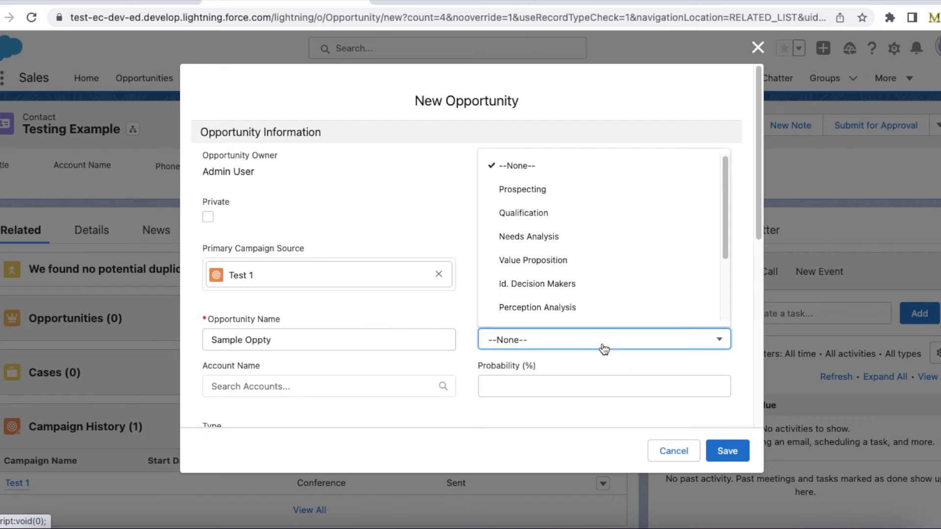
left_click(574, 268)
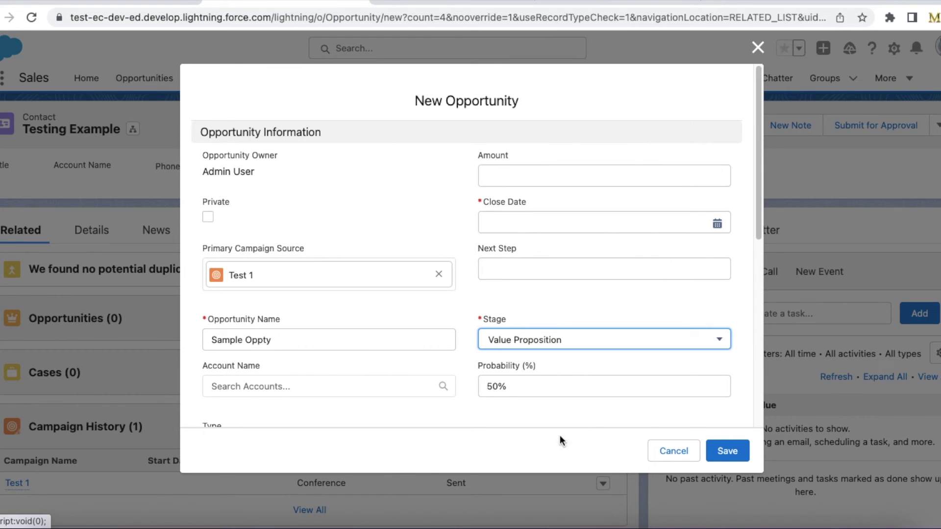
left_click(613, 224)
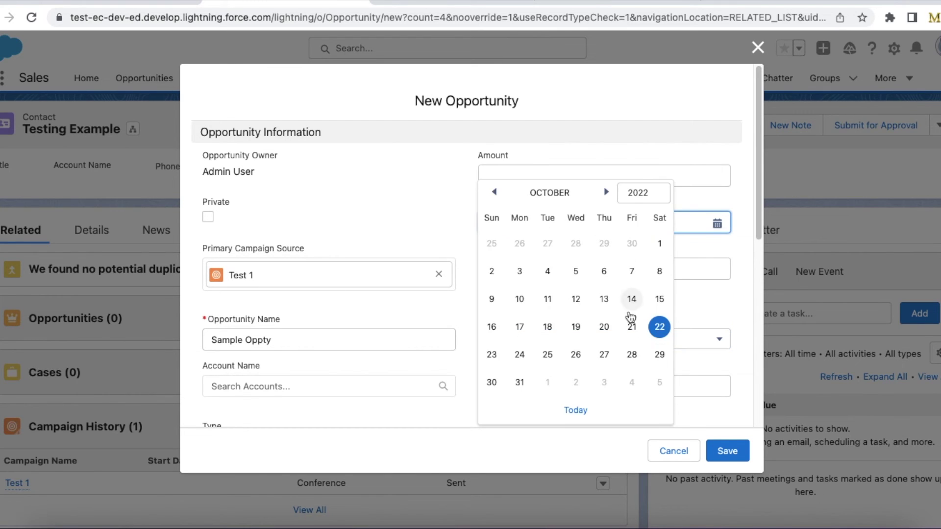
left_click(660, 356)
left_click(737, 454)
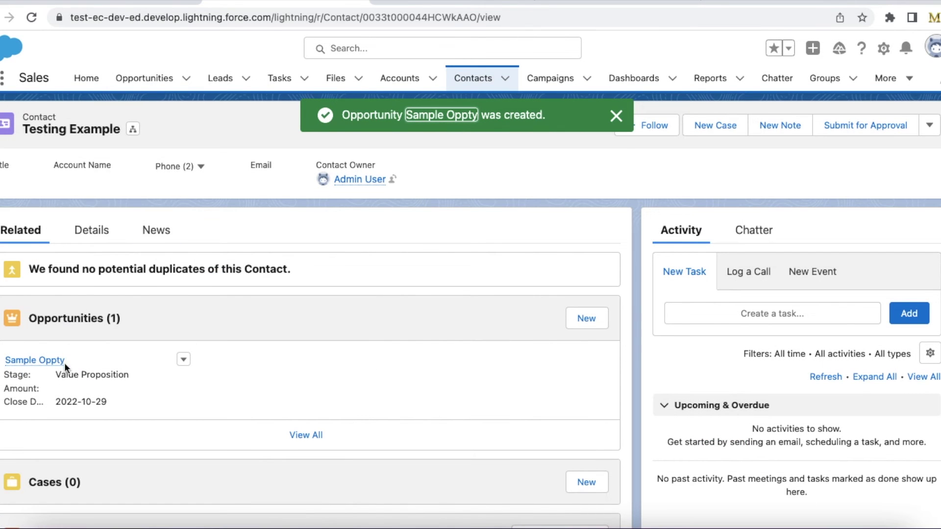
- Open the Sample Oppty record and show its Details tab
left_click(42, 359)
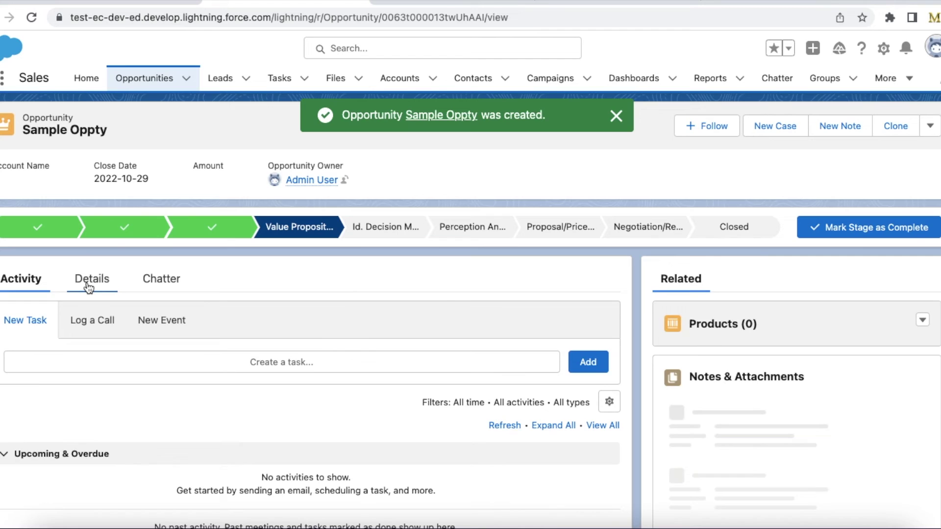
left_click(89, 288)
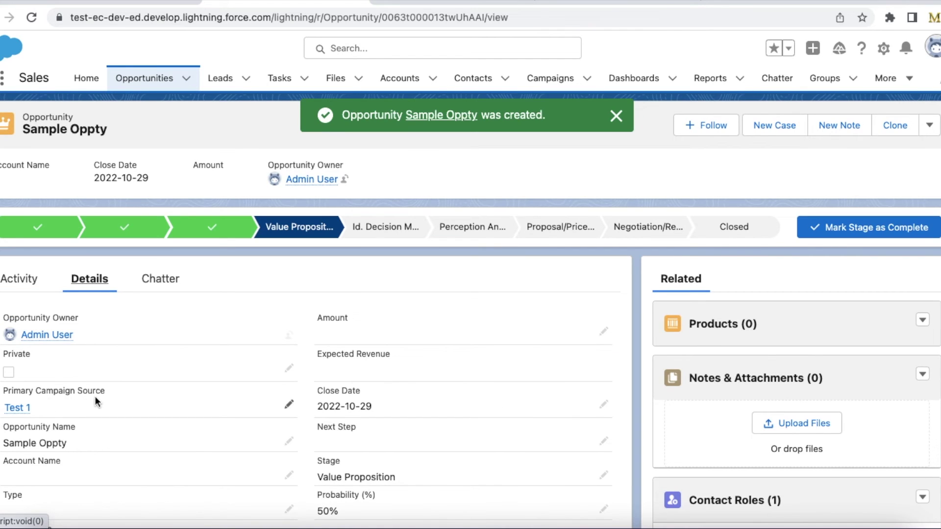